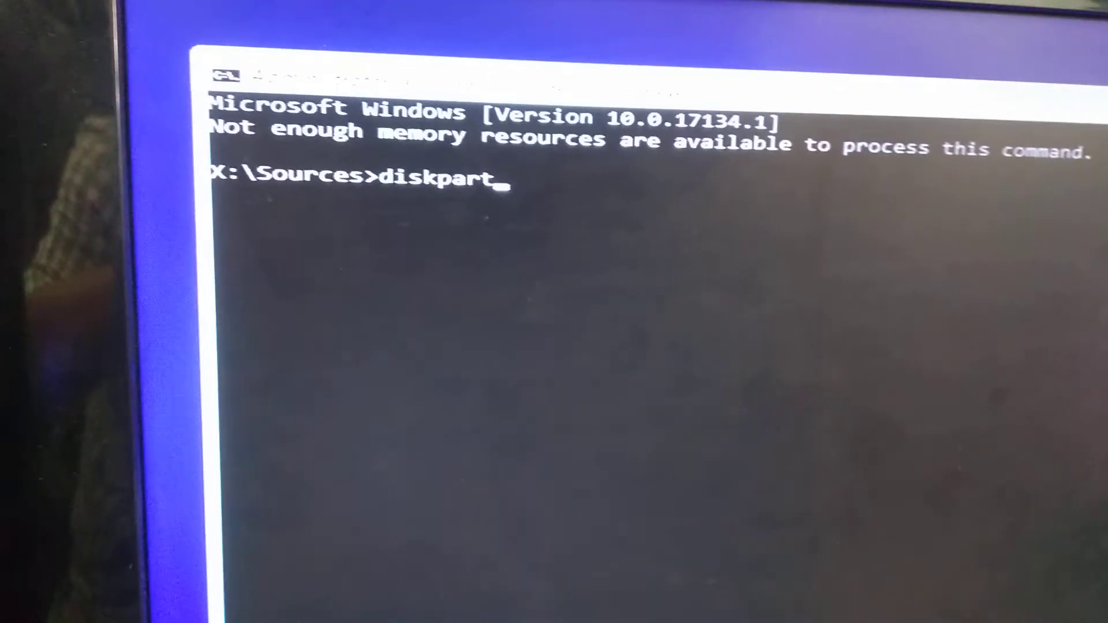
Launch DiskPart and list the attached disks: Disk 0 (149 GB) and Disk 1 (14 GB).
key("Return")
type("list d")
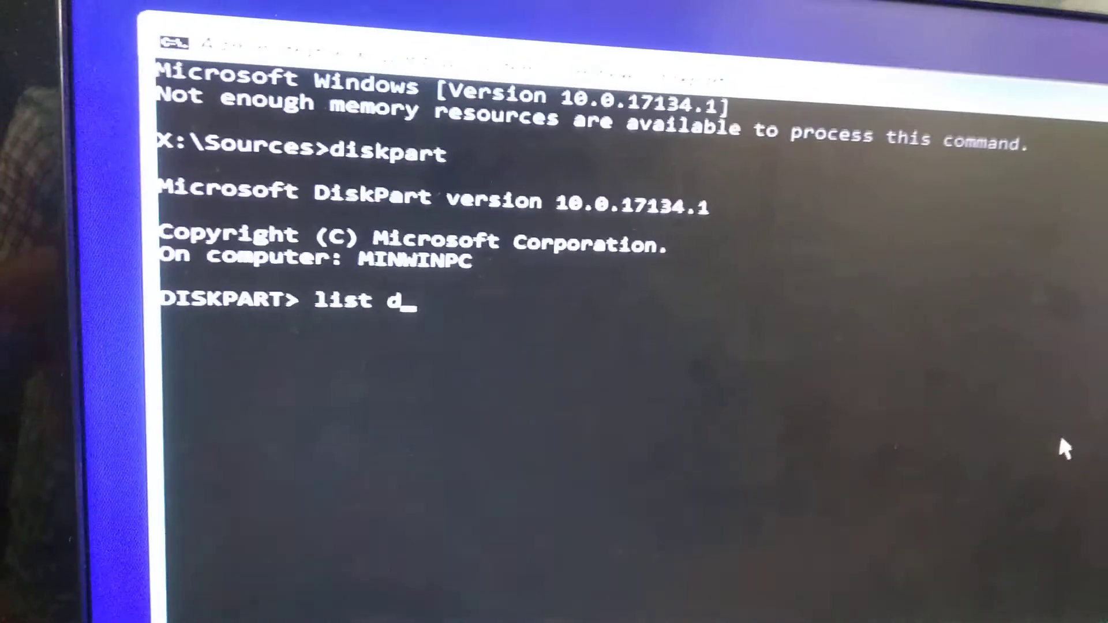
type("isk")
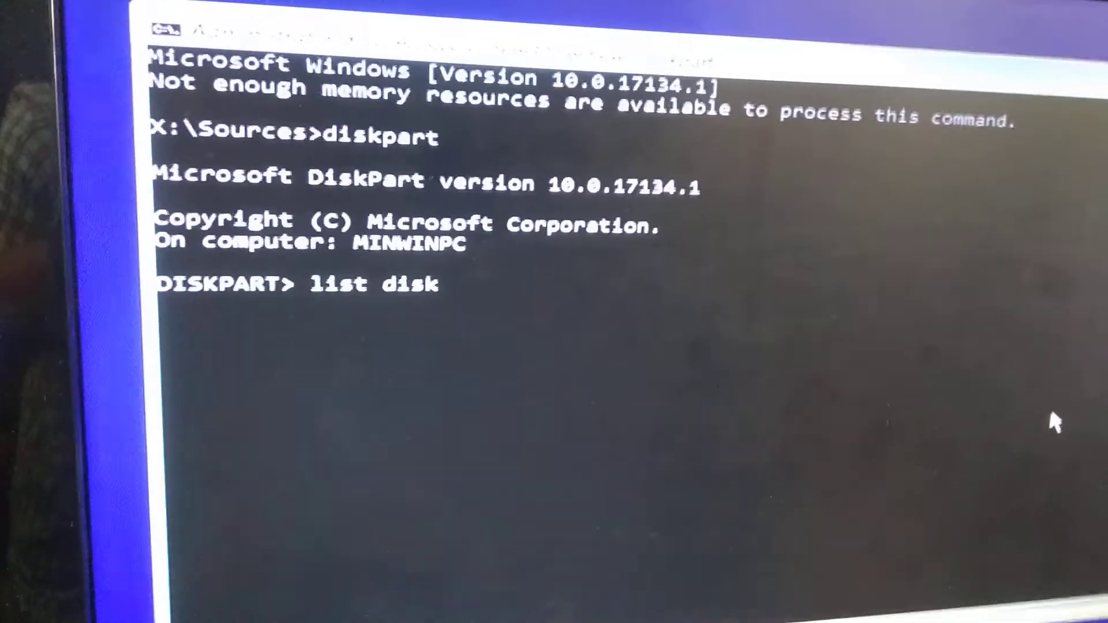
key("Return")
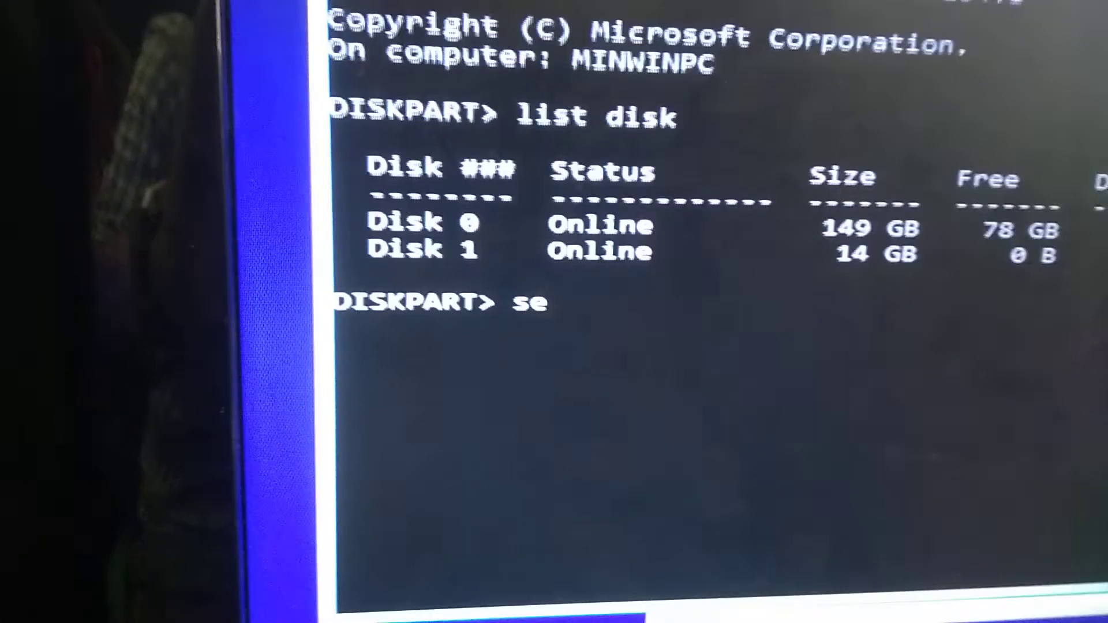
type("le")
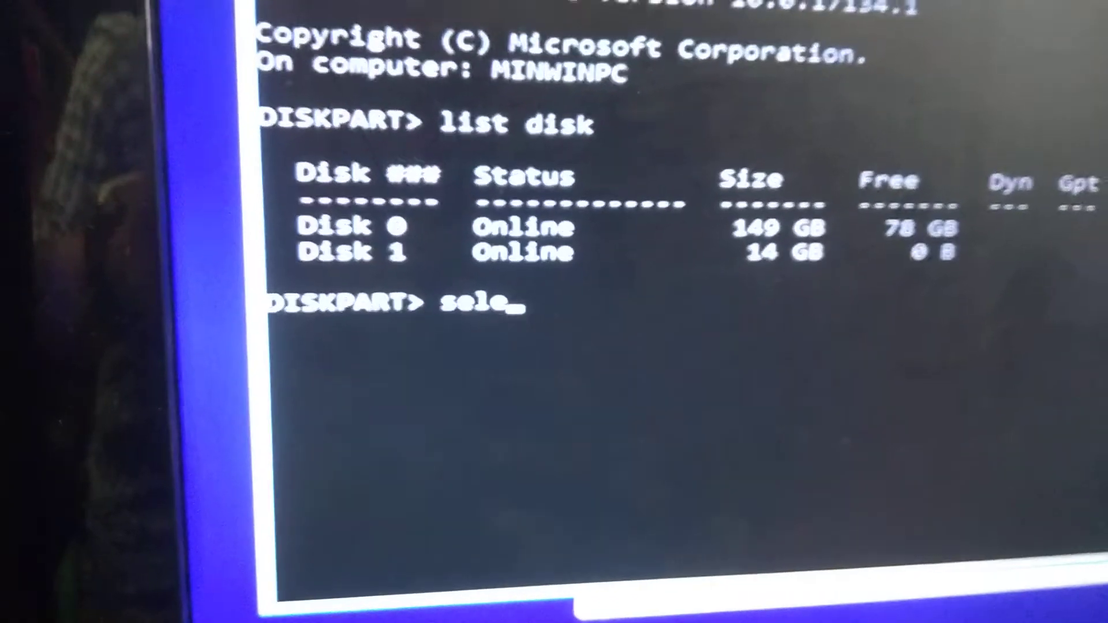
type("ct d")
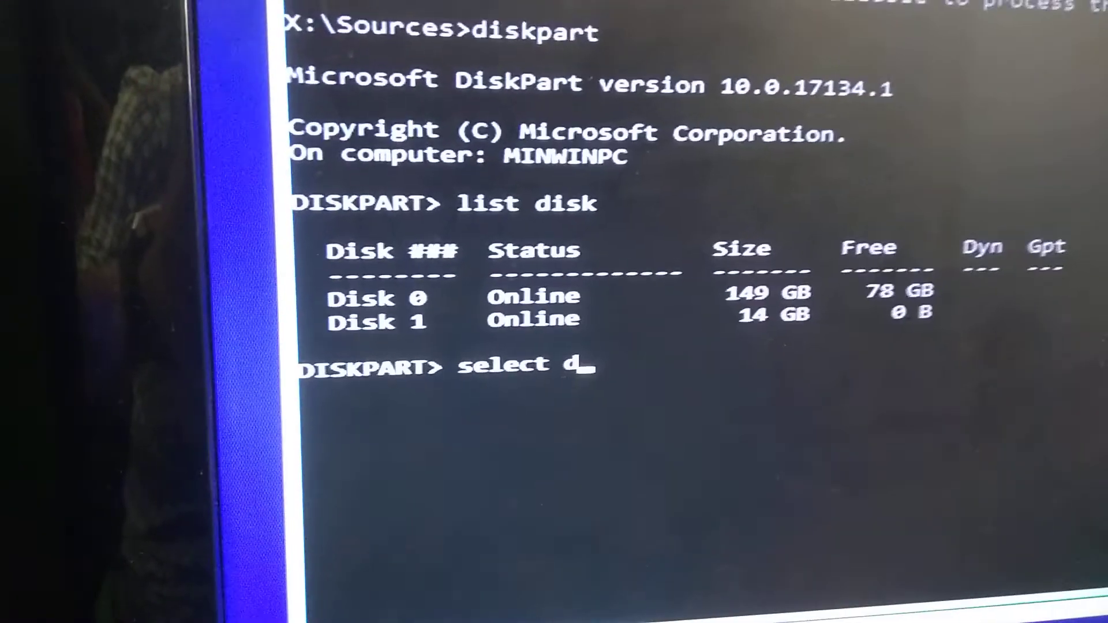
type("isk ")
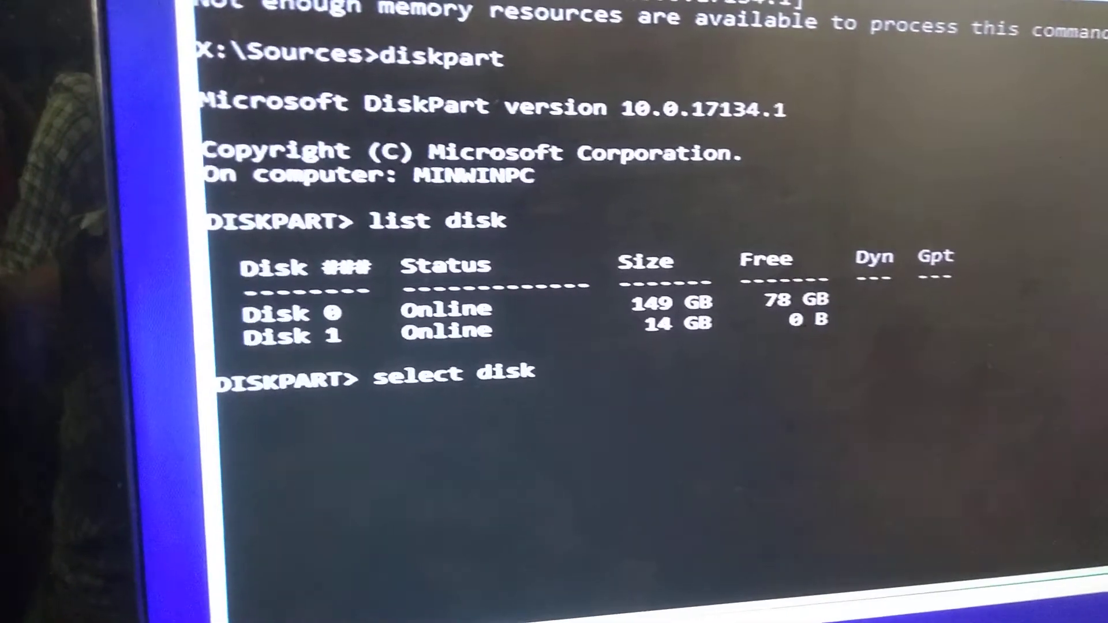
type("0")
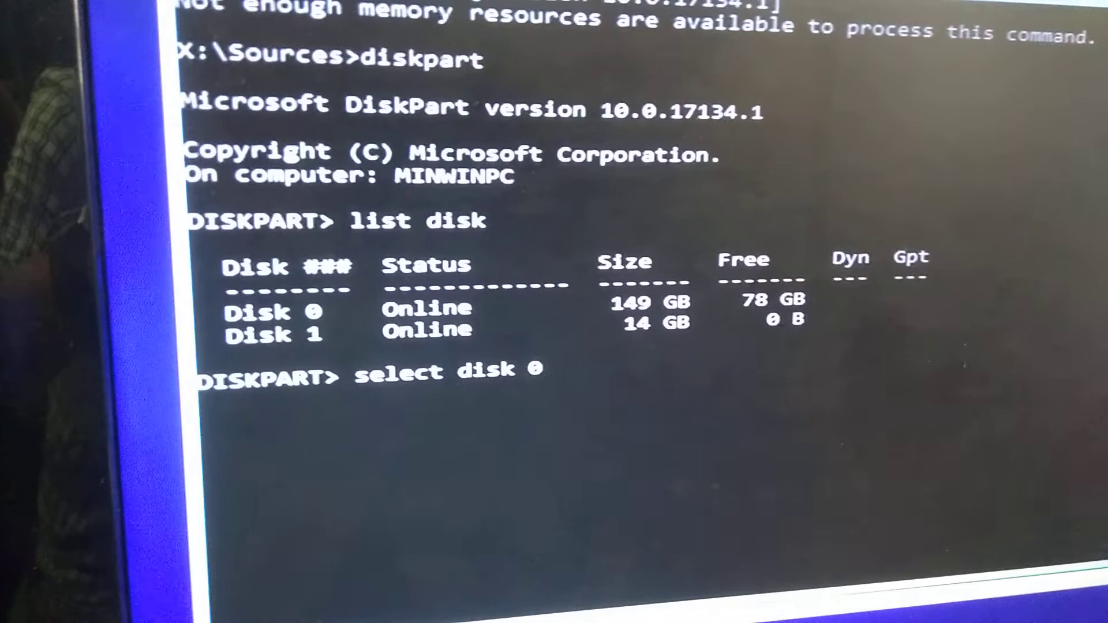
Select Disk 0 as the working disk before cleaning it.
key("Return")
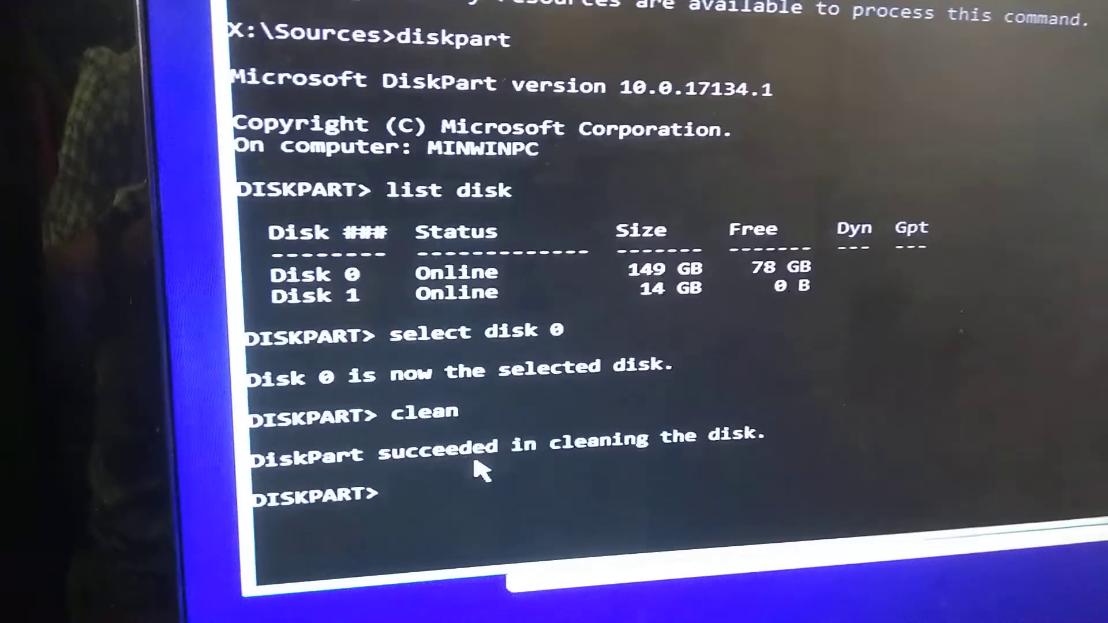
type("cls")
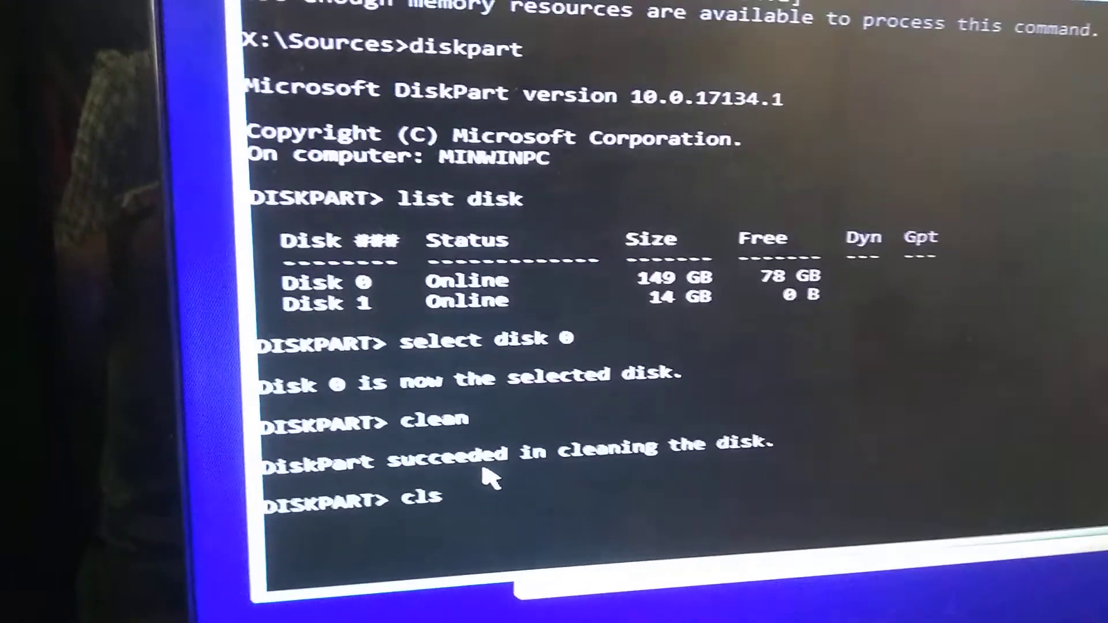
Exit DiskPart and the command prompt to return to Windows Setup.
key("Return")
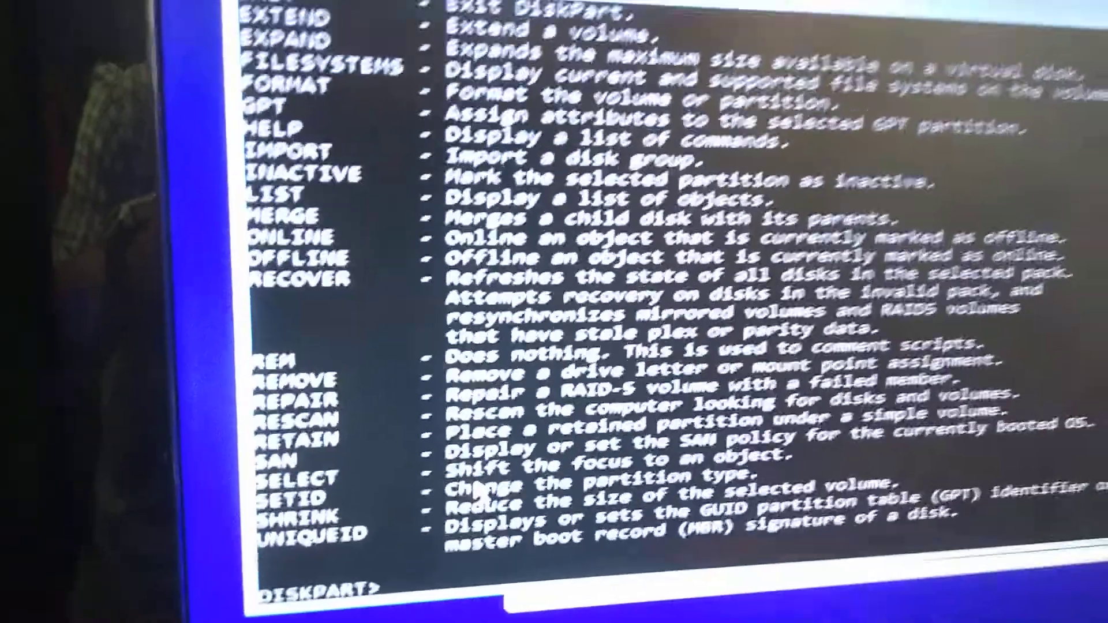
type("exit")
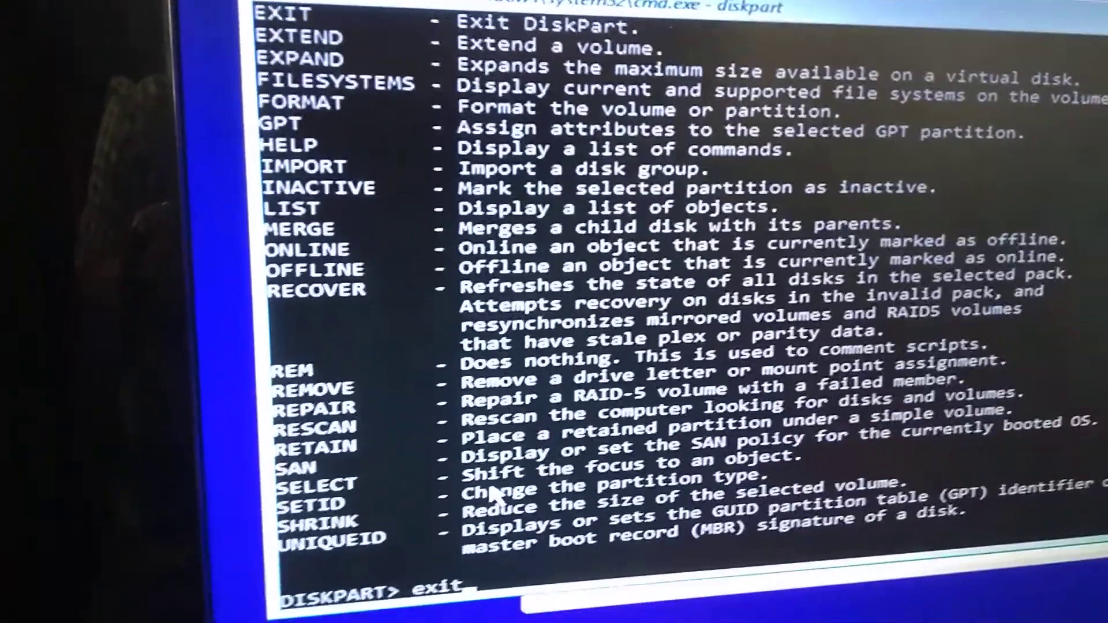
key("Return")
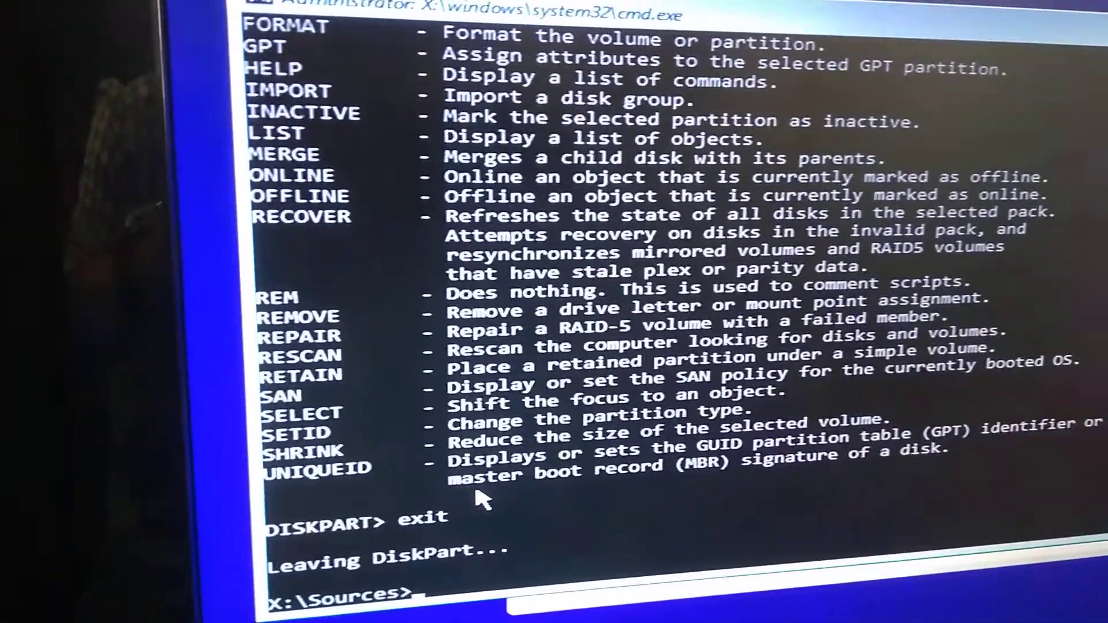
type("e")
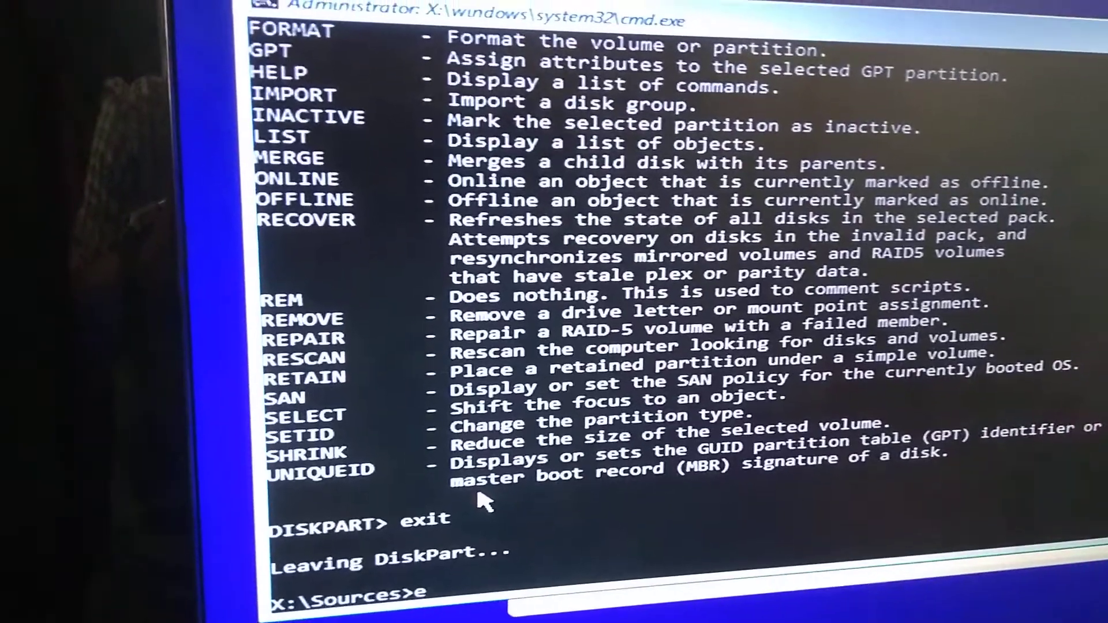
type("xit")
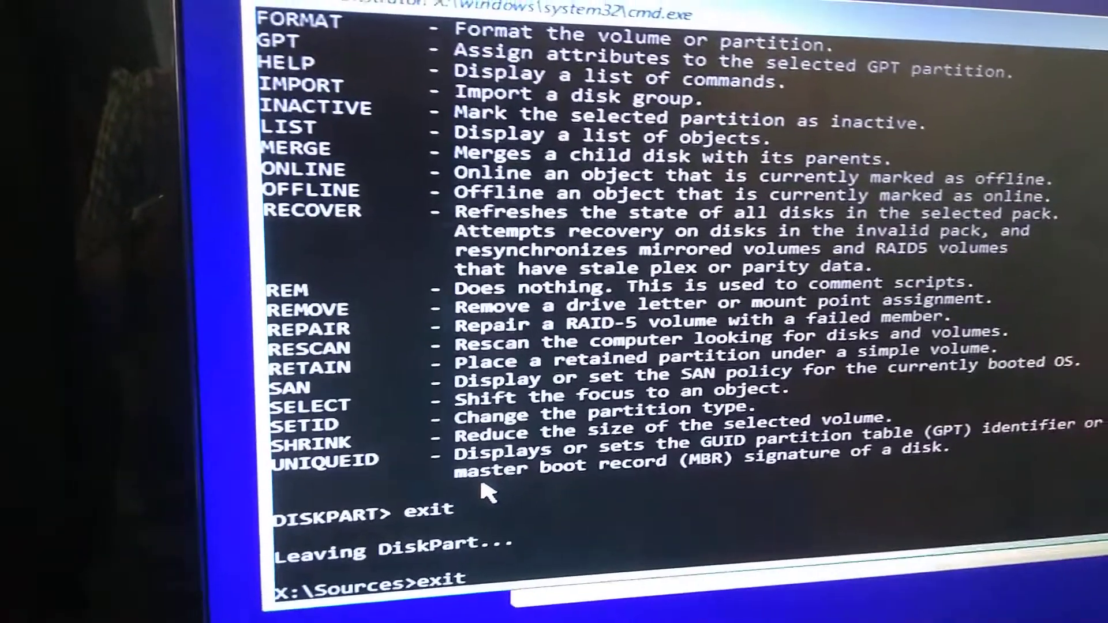
key("Return")
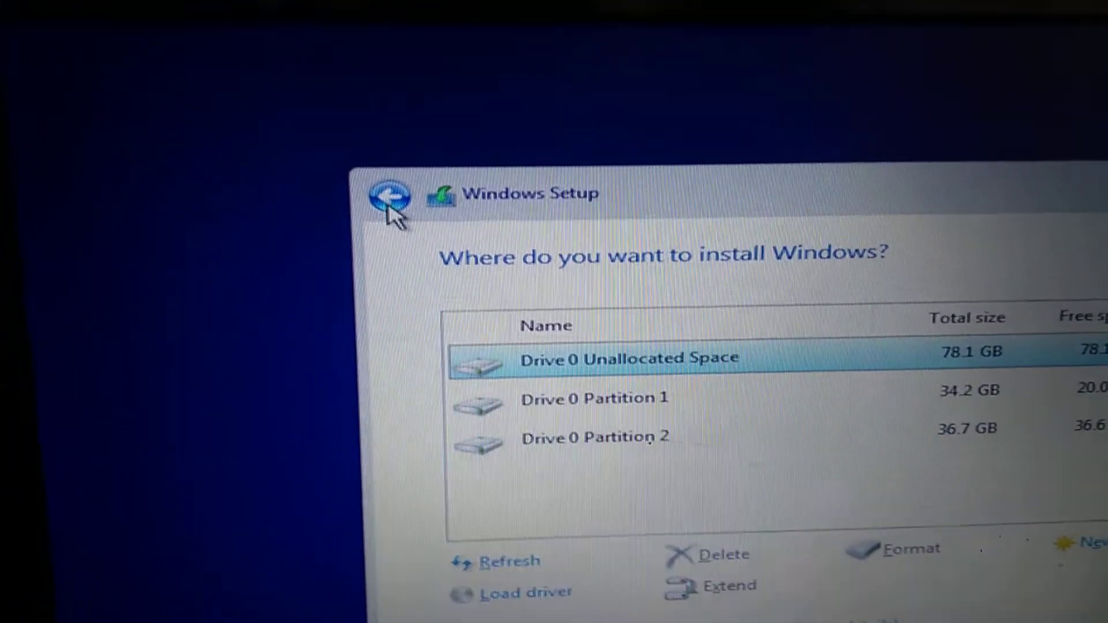
Go back and choose Custom install so Drive 0 shows as 149.0 GB unallocated.
left_click(359, 165)
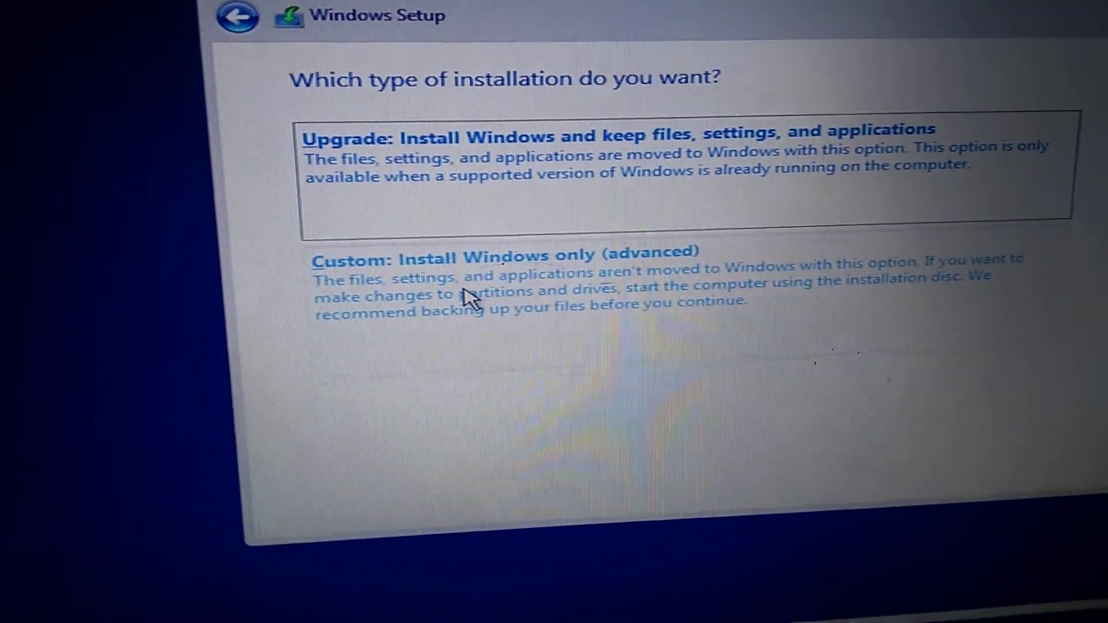
left_click(500, 321)
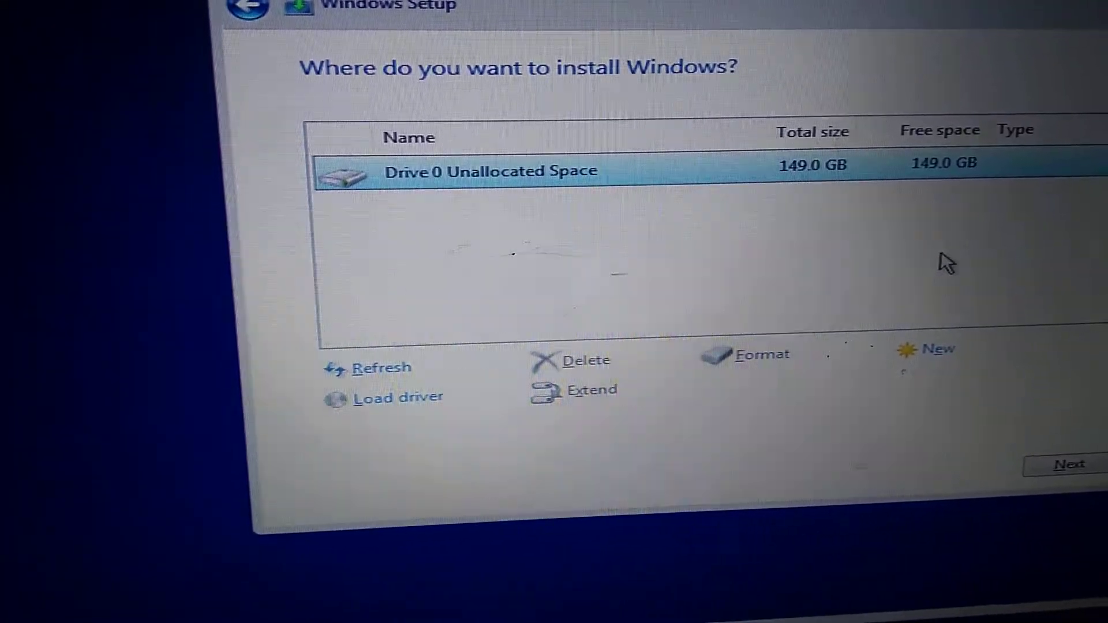